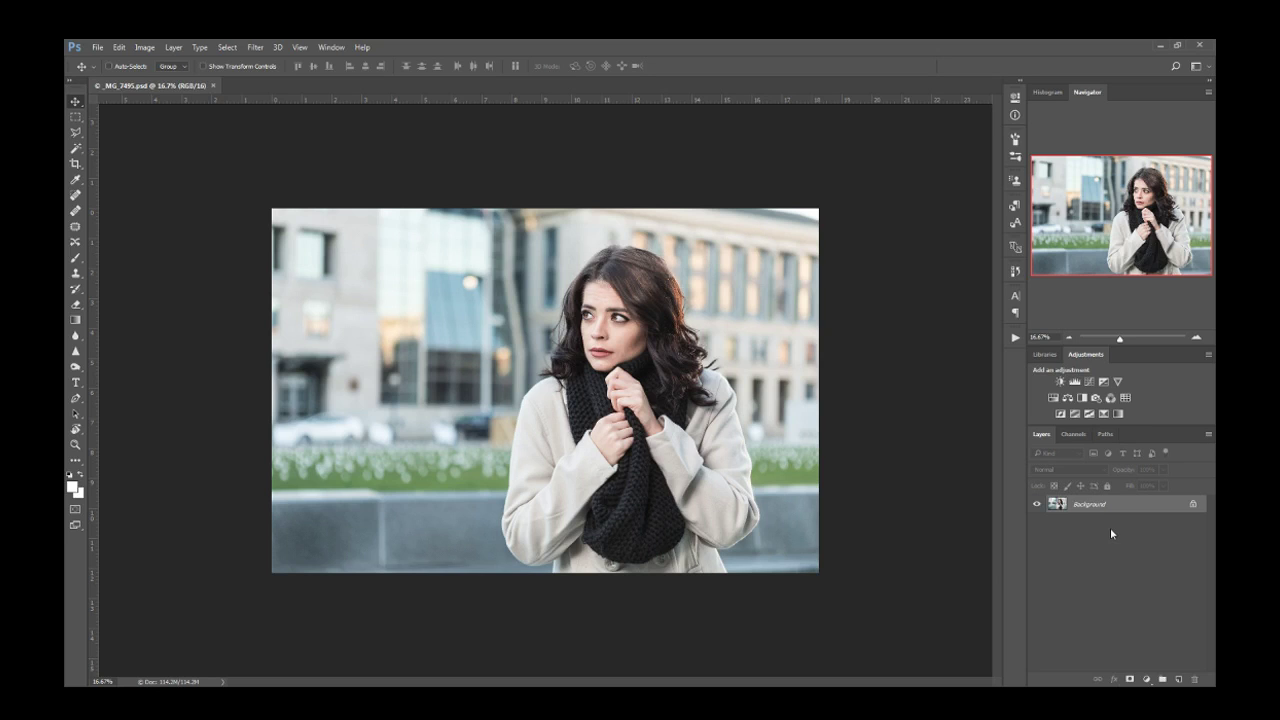
# Step: Add a Curves adjustment layer and darken the photo by pulling the RGB curve's highlight point down to input 232, output 207
pyautogui.click(1148, 679)
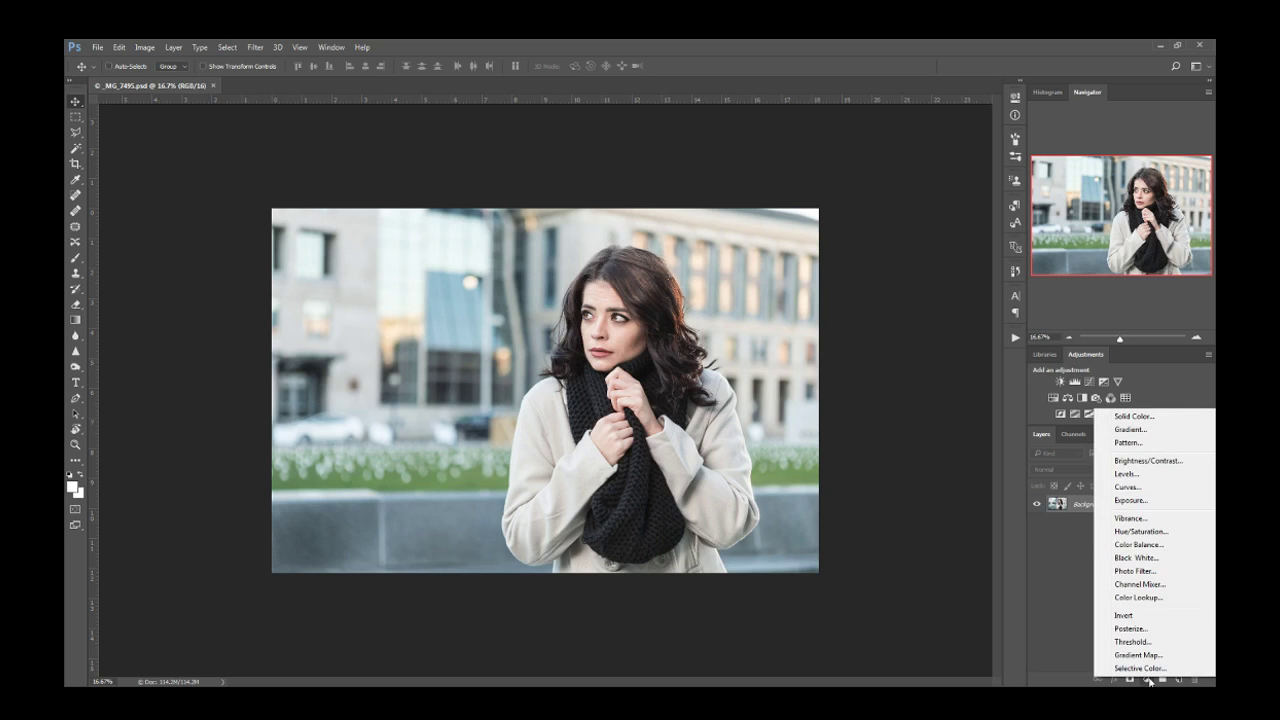
pyautogui.click(1130, 488)
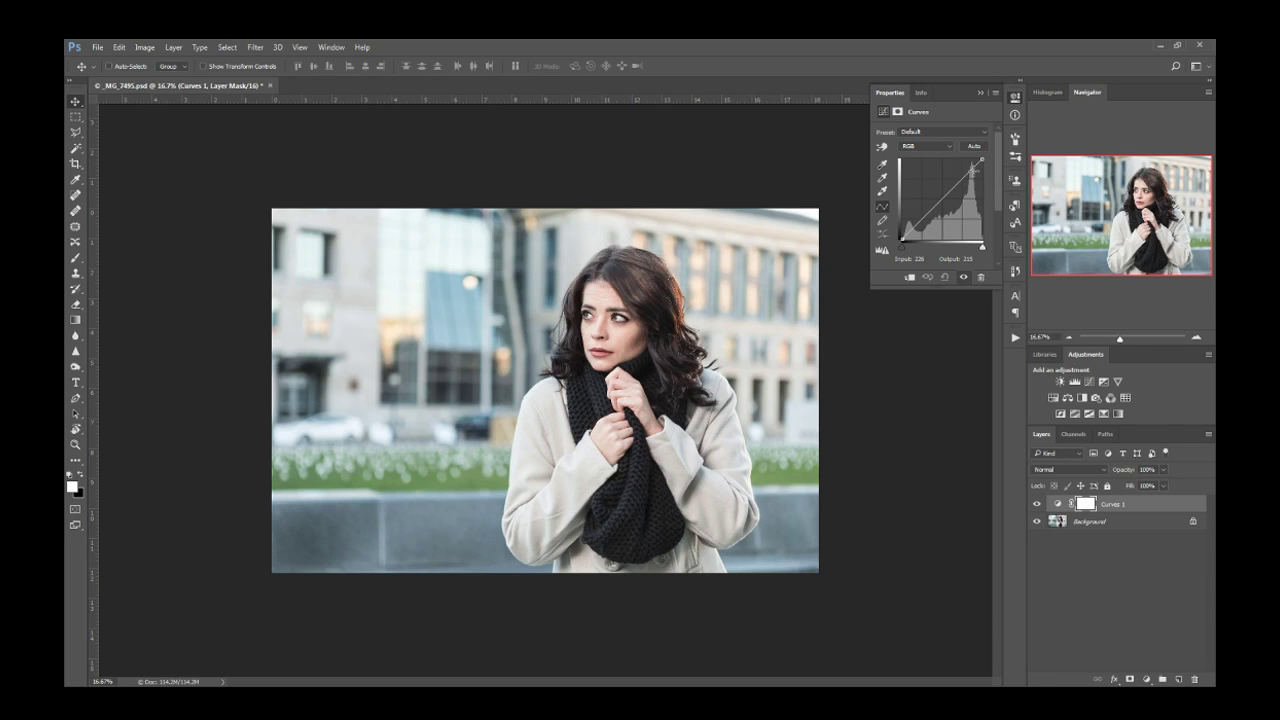
pyautogui.moveTo(971, 171); pyautogui.dragTo(975, 174)
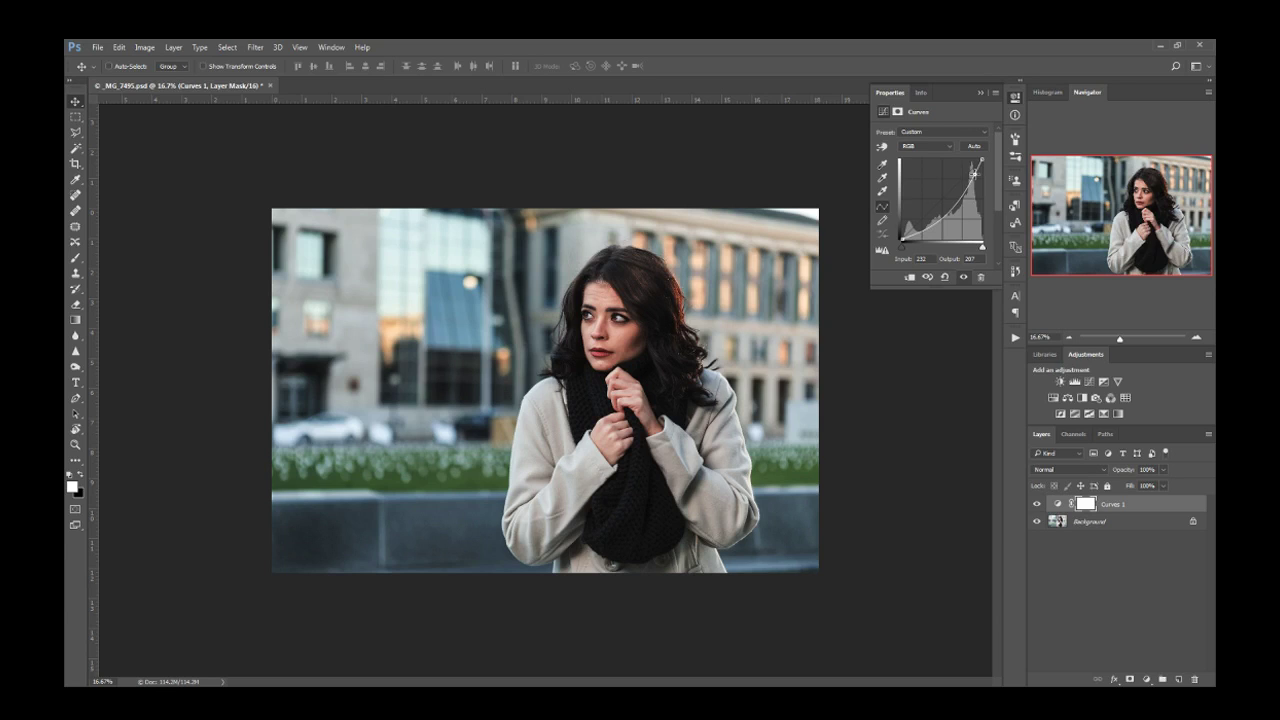
pyautogui.click(980, 90)
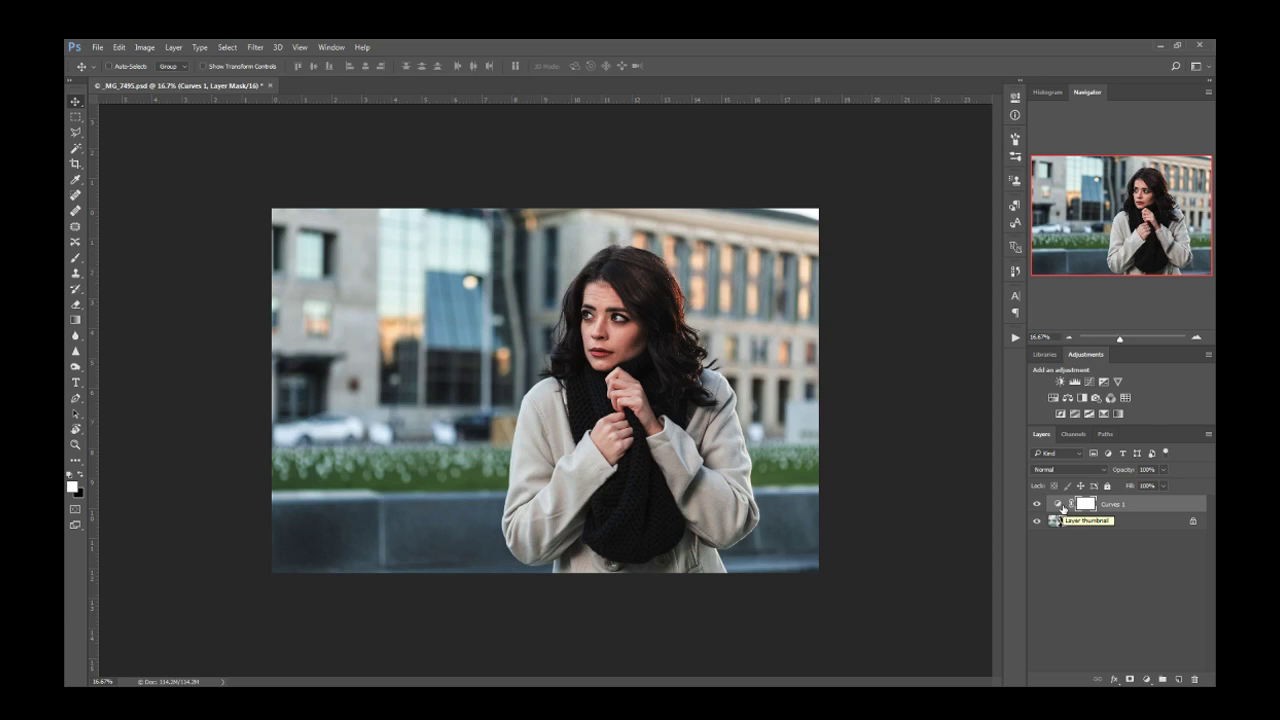
# Step: Rename the Curves adjustment layer as BG
pyautogui.doubleClick(1110, 504)
pyautogui.write('BS')
pyautogui.press('Return')
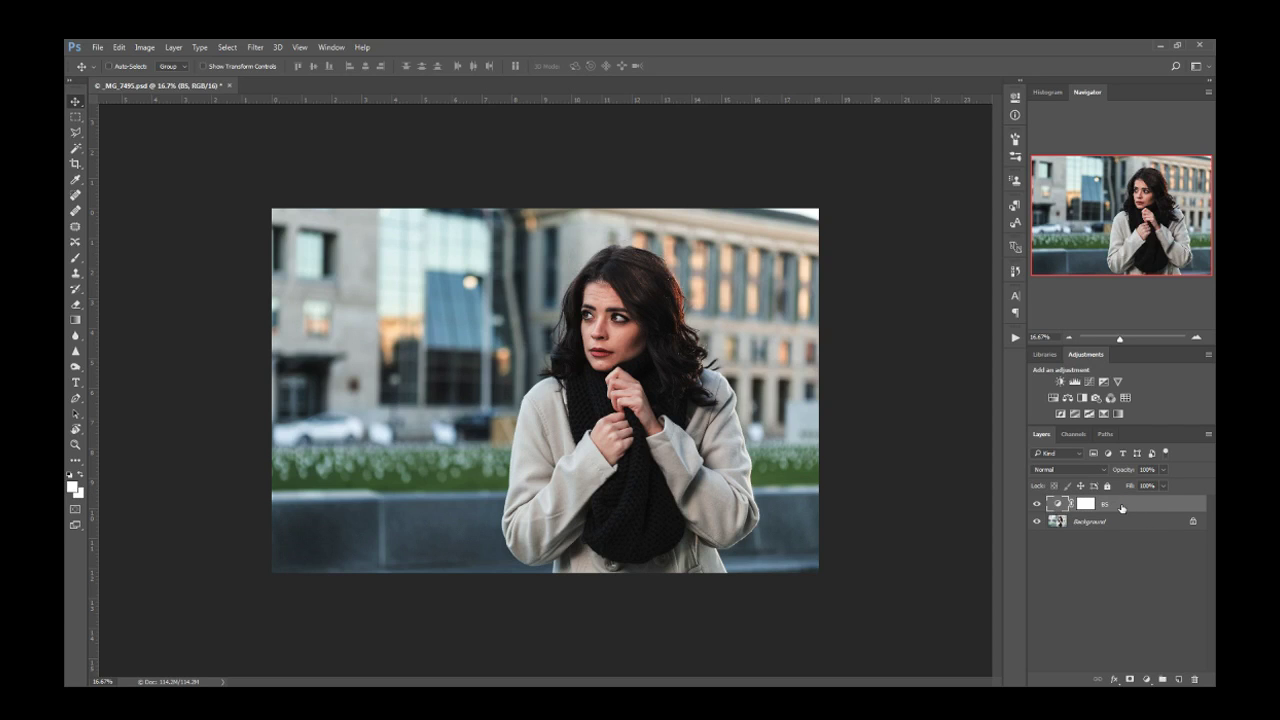
pyautogui.doubleClick(1107, 504)
pyautogui.write('BG')
pyautogui.press('Return')
# Step: Target the BG layer's mask and set up a very large soft Brush with 0% hardness and default colours
pyautogui.click(74, 260)
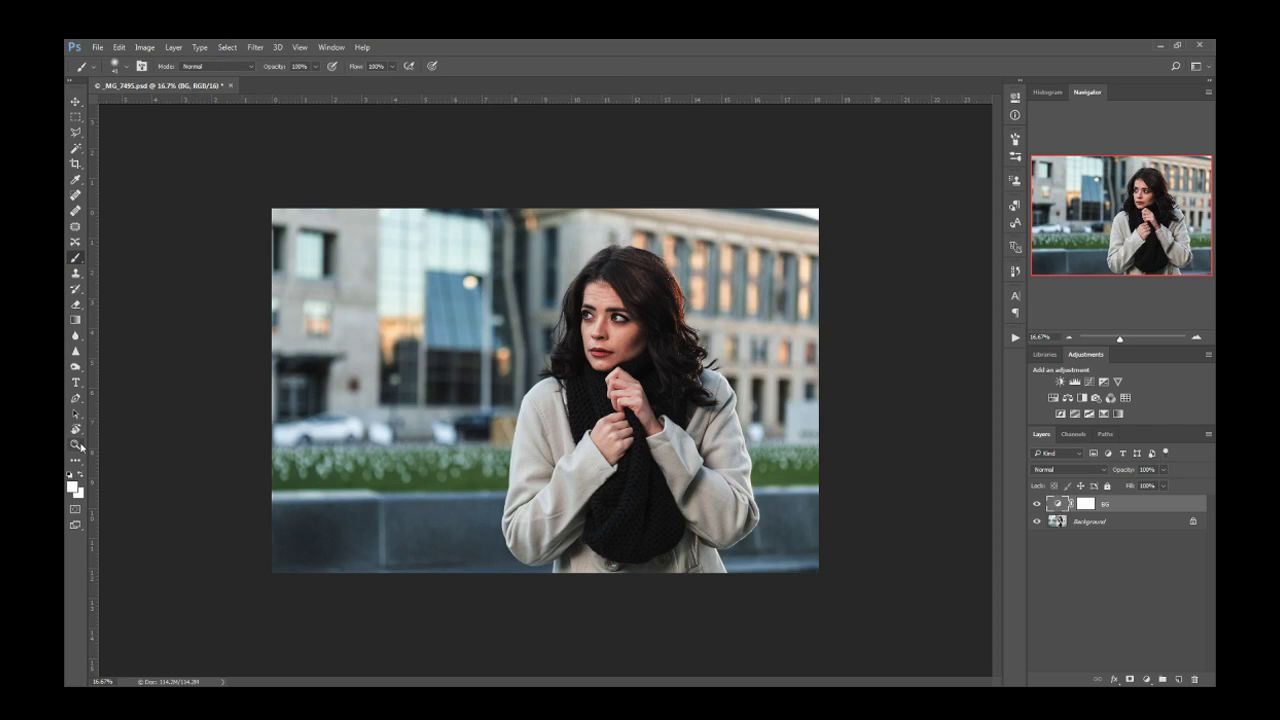
pyautogui.click(69, 475)
pyautogui.click(1085, 503)
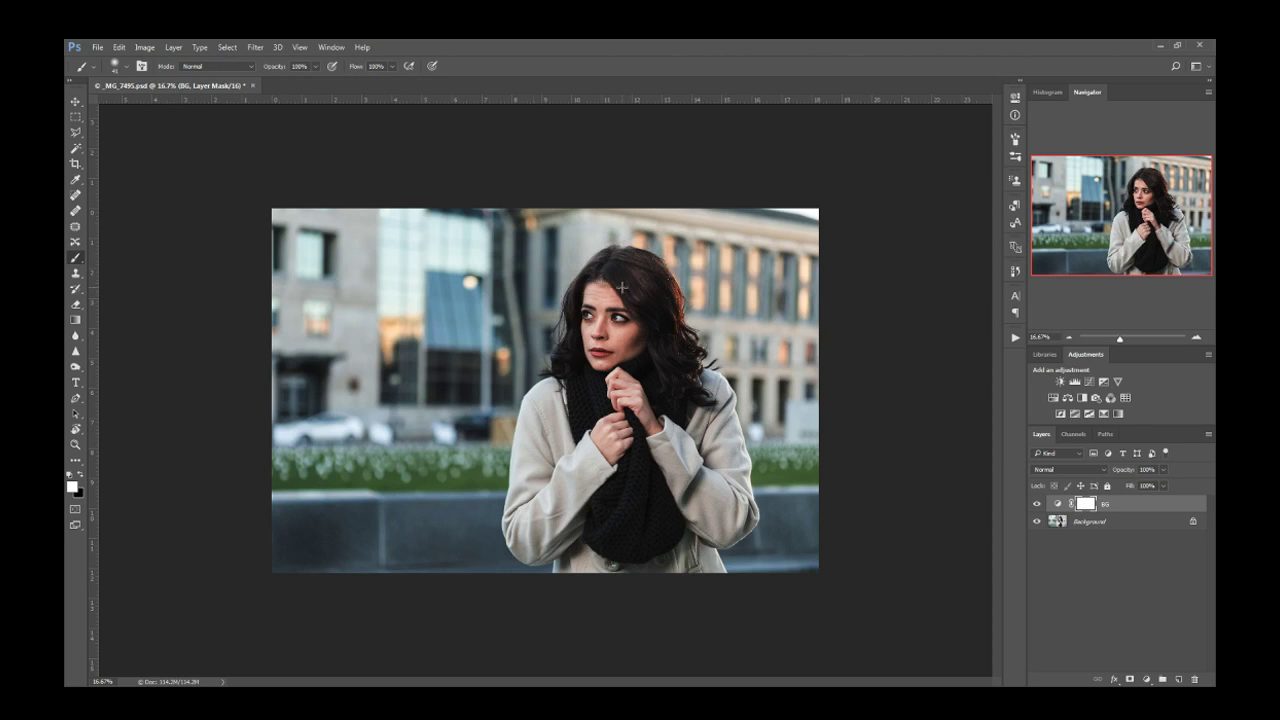
pyautogui.moveTo(625, 293)
pyautogui.mouseDown()
pyautogui.moveTo(503, 329)
pyautogui.moveTo(829, 318)
pyautogui.moveTo(786, 318)
pyautogui.mouseUp()
pyautogui.click(126, 67)
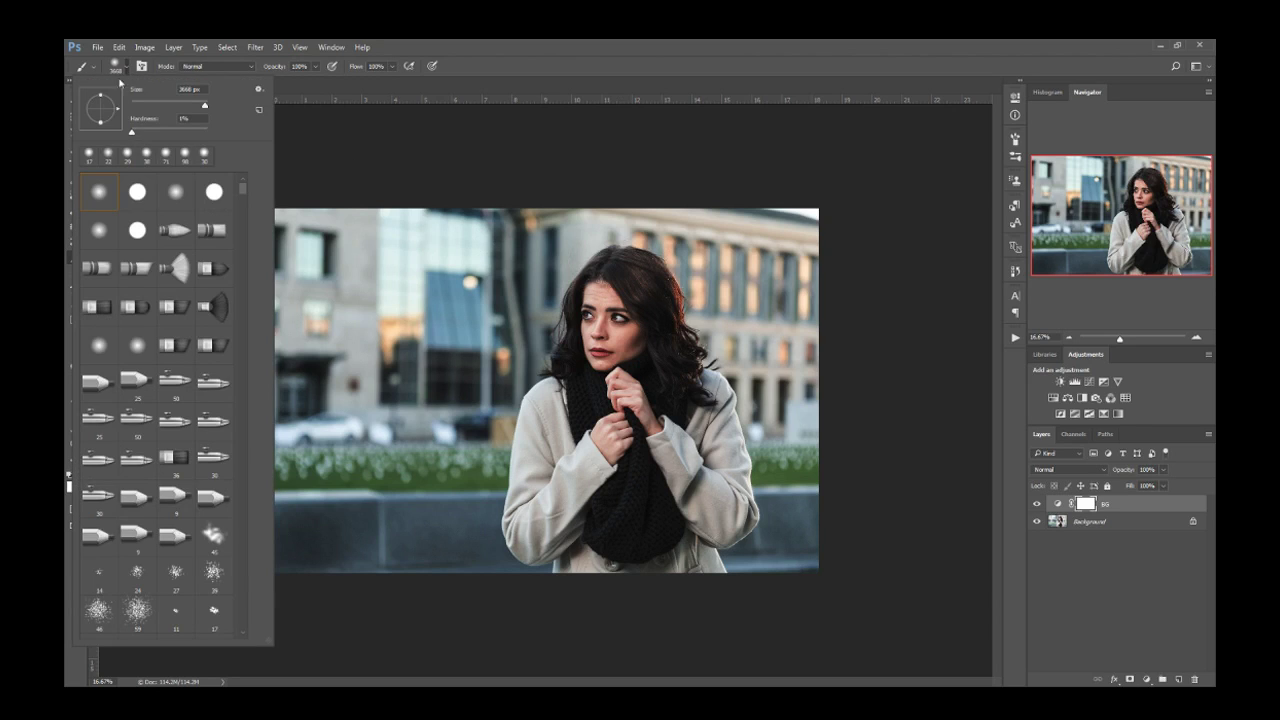
pyautogui.moveTo(124, 131); pyautogui.dragTo(128, 134)
pyautogui.click(127, 70)
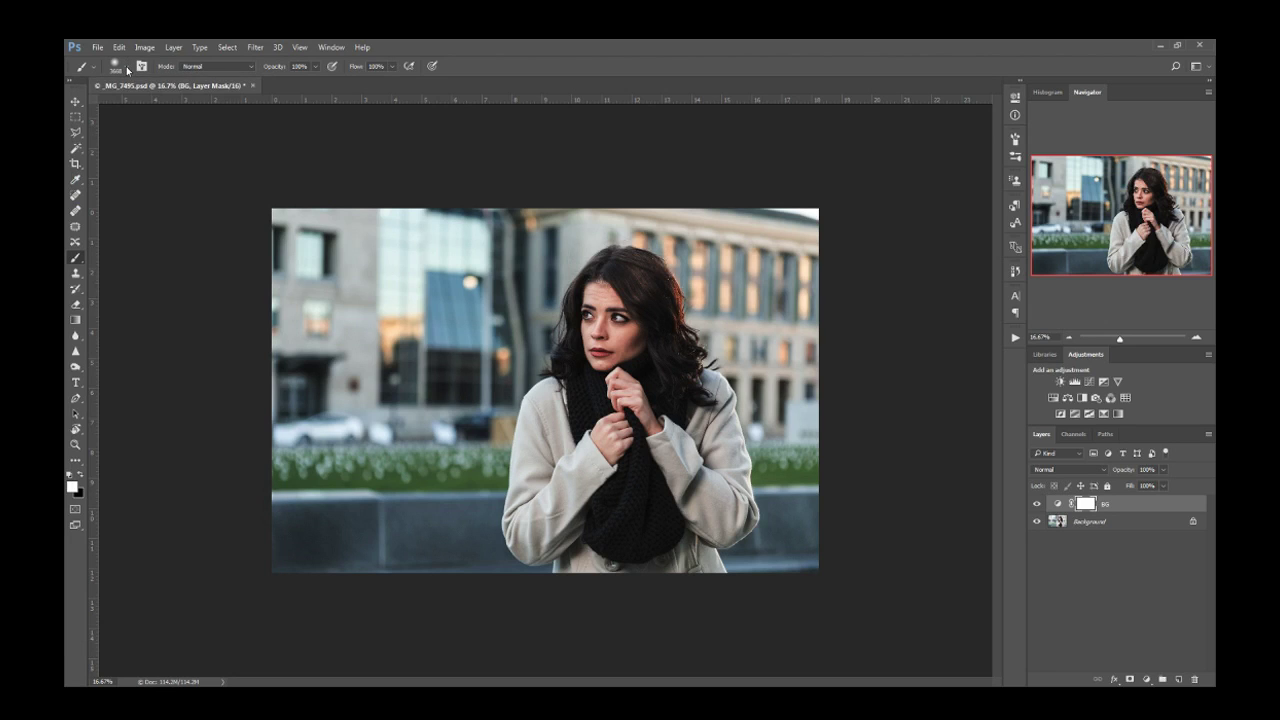
pyautogui.click(127, 70)
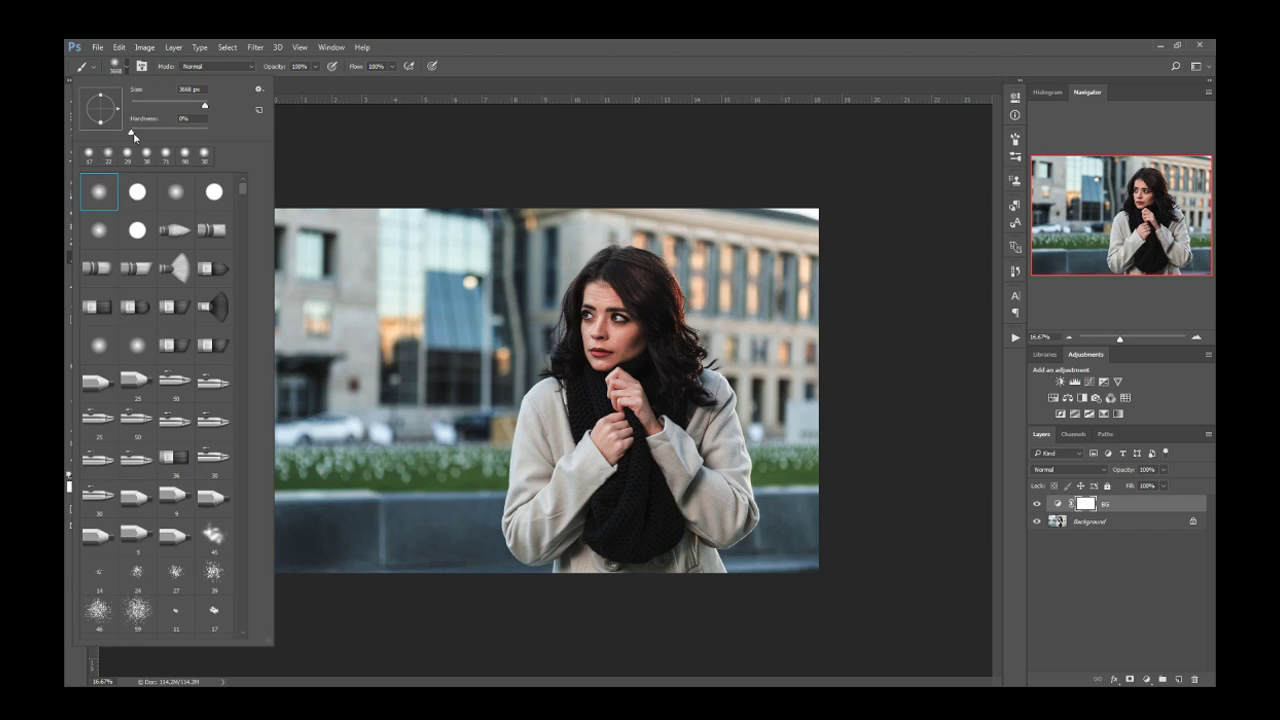
pyautogui.click(129, 74)
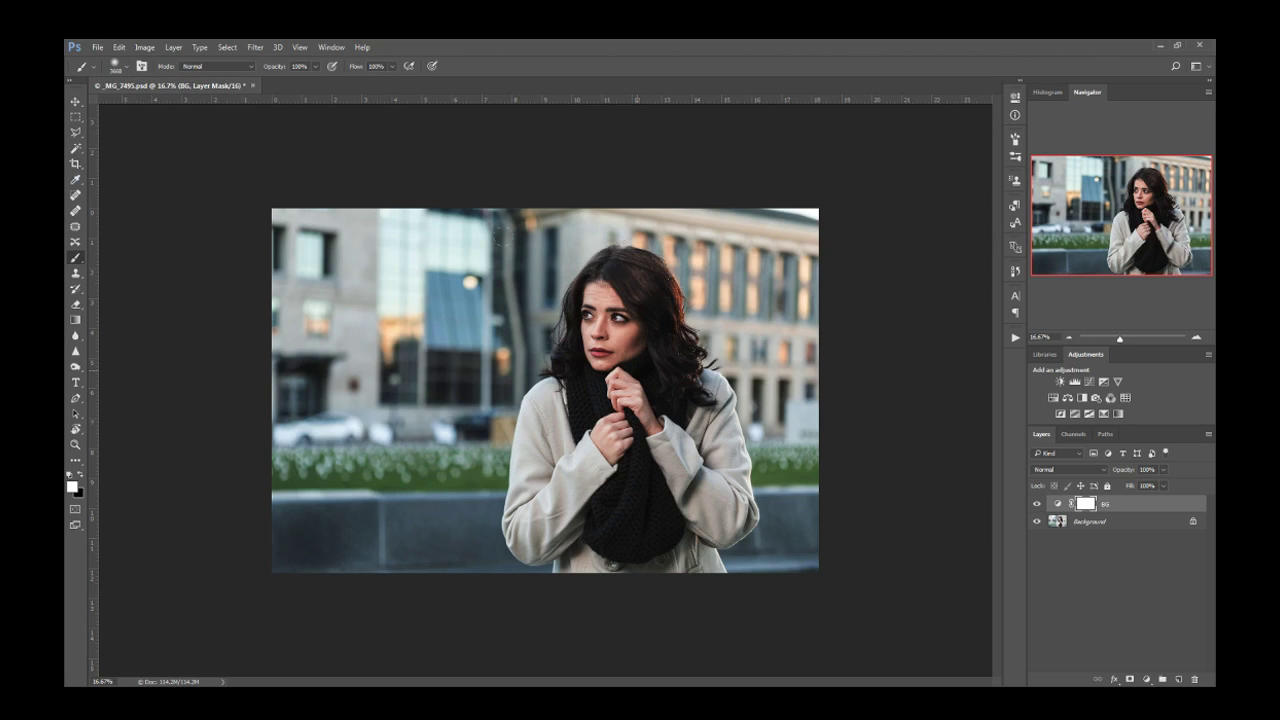
# Step: Reduce the brush size slightly and paint black on the BG mask over the woman's face and upper body
pyautogui.keyDown('alt'); pyautogui.rightClick(638, 375); pyautogui.keyUp('alt')
pyautogui.moveTo(620, 347); pyautogui.dragTo(608, 347)
pyautogui.press('x')
pyautogui.click(625, 345)
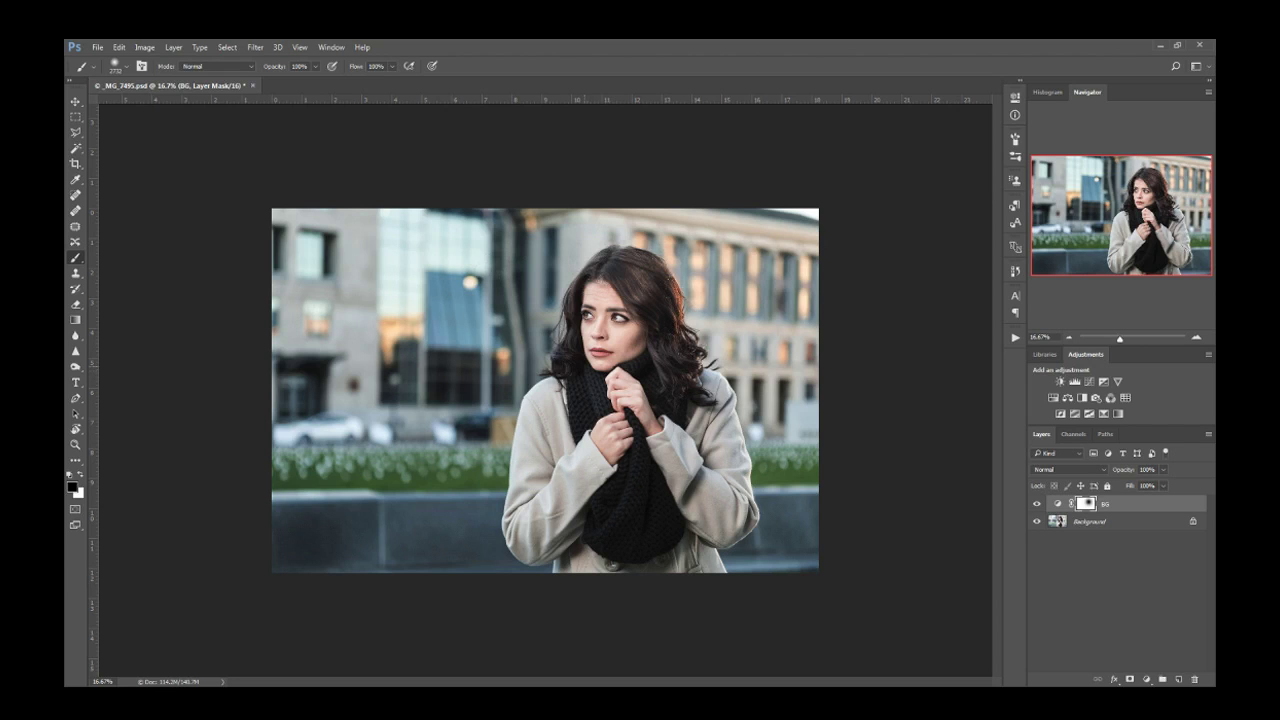
# Step: Try painting black over the woman's torso on the BG mask with a larger brush, and undo the stroke
pyautogui.moveTo(600, 366); pyautogui.dragTo(663, 366)
pyautogui.click(620, 430)
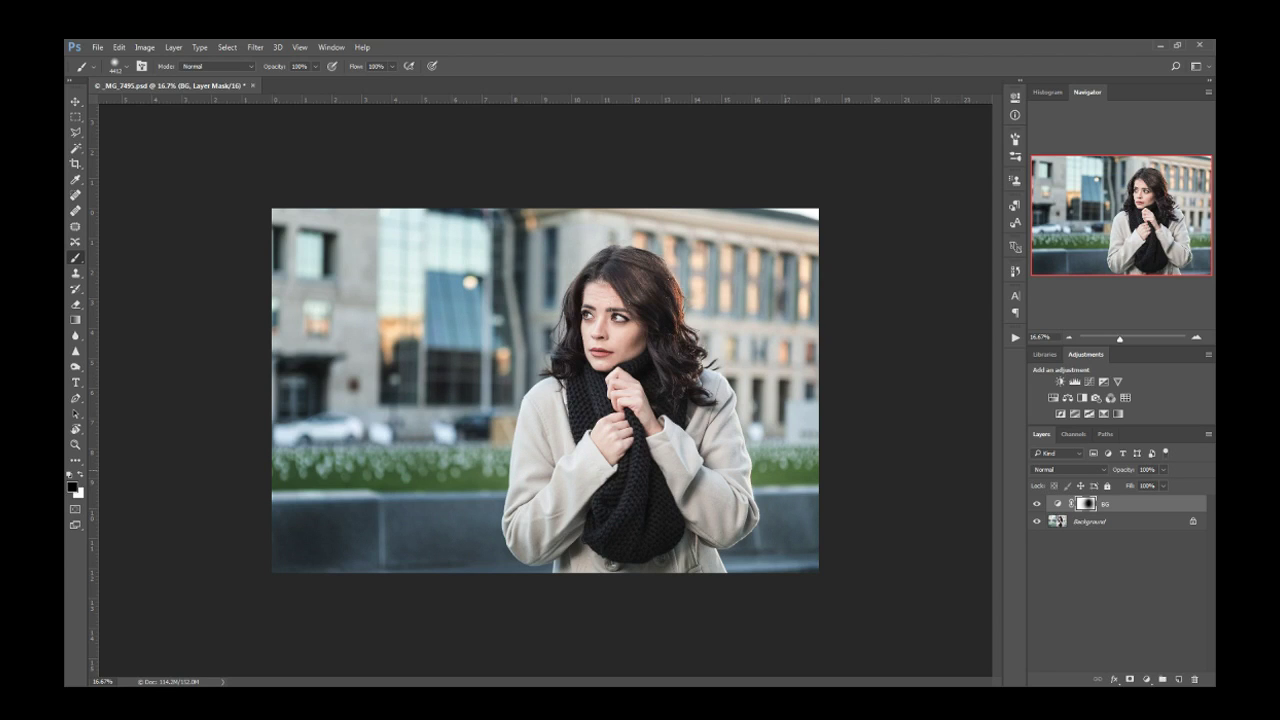
pyautogui.hotkey('ctrl', 'z')
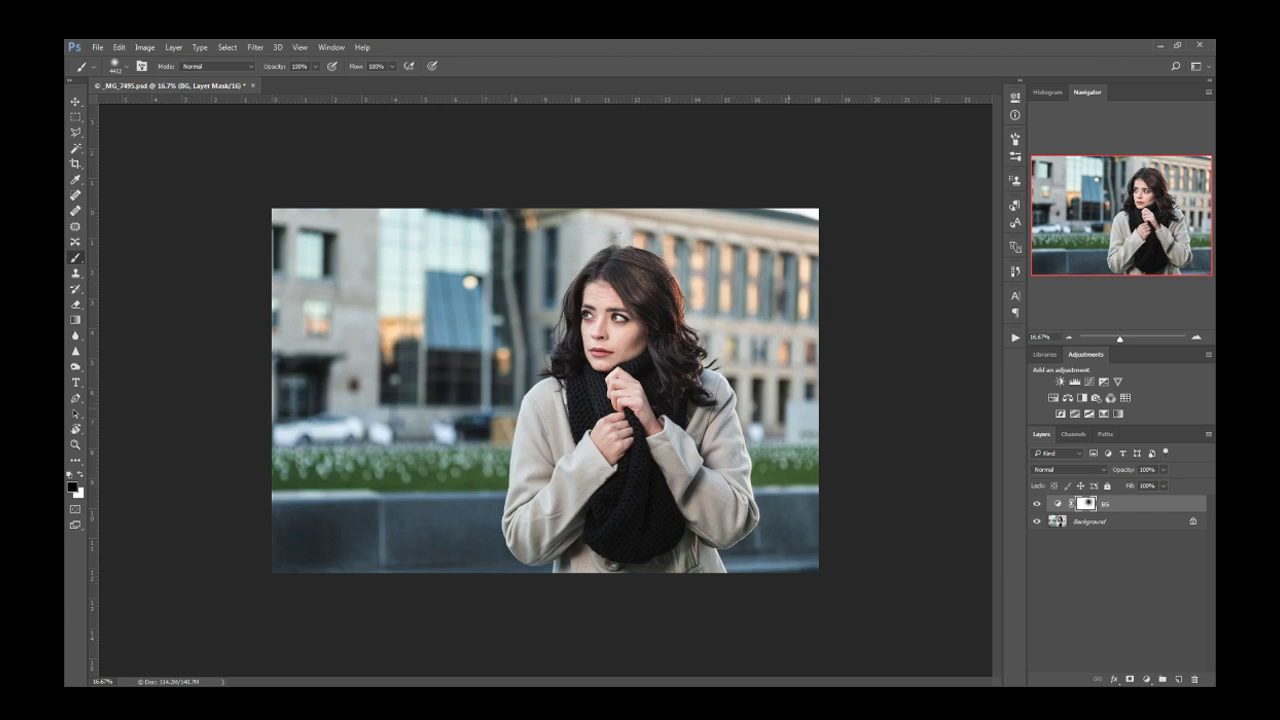
# Step: Lower the Background layer's brightness slightly with a Brightness/Contrast adjustment, leaving contrast at 0
pyautogui.click(1056, 521)
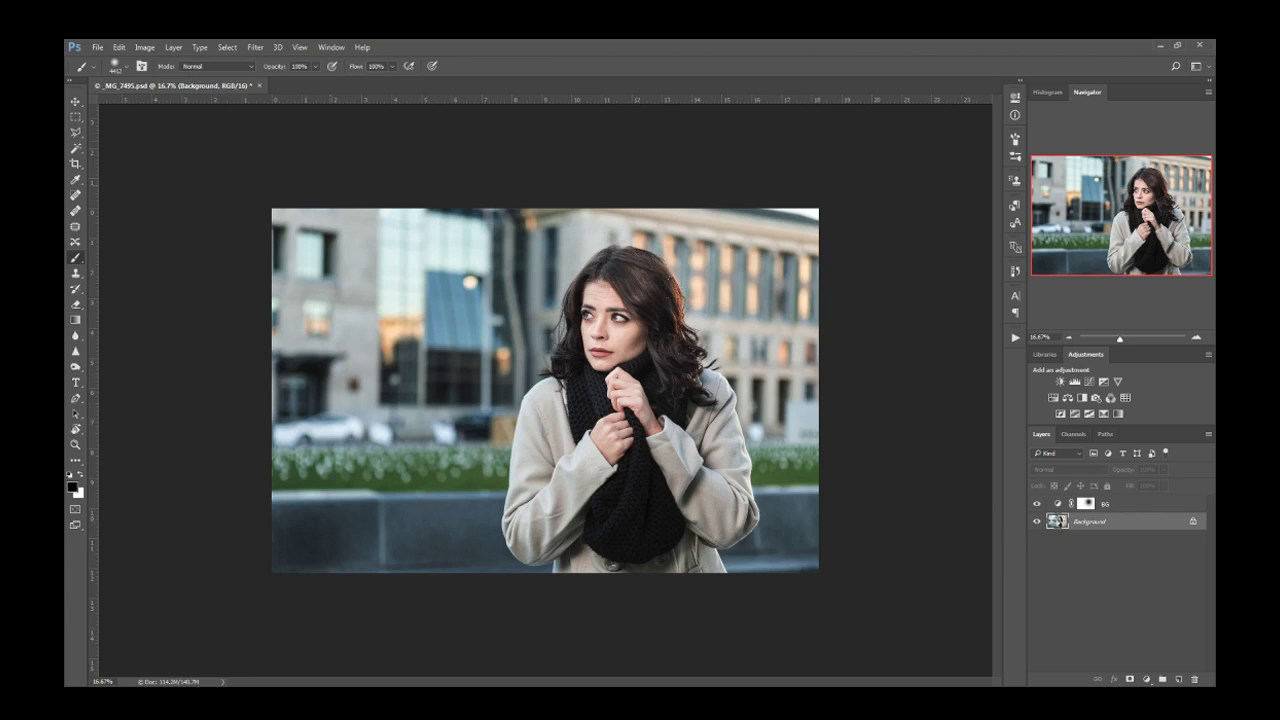
pyautogui.click(145, 47)
pyautogui.moveTo(155, 78)
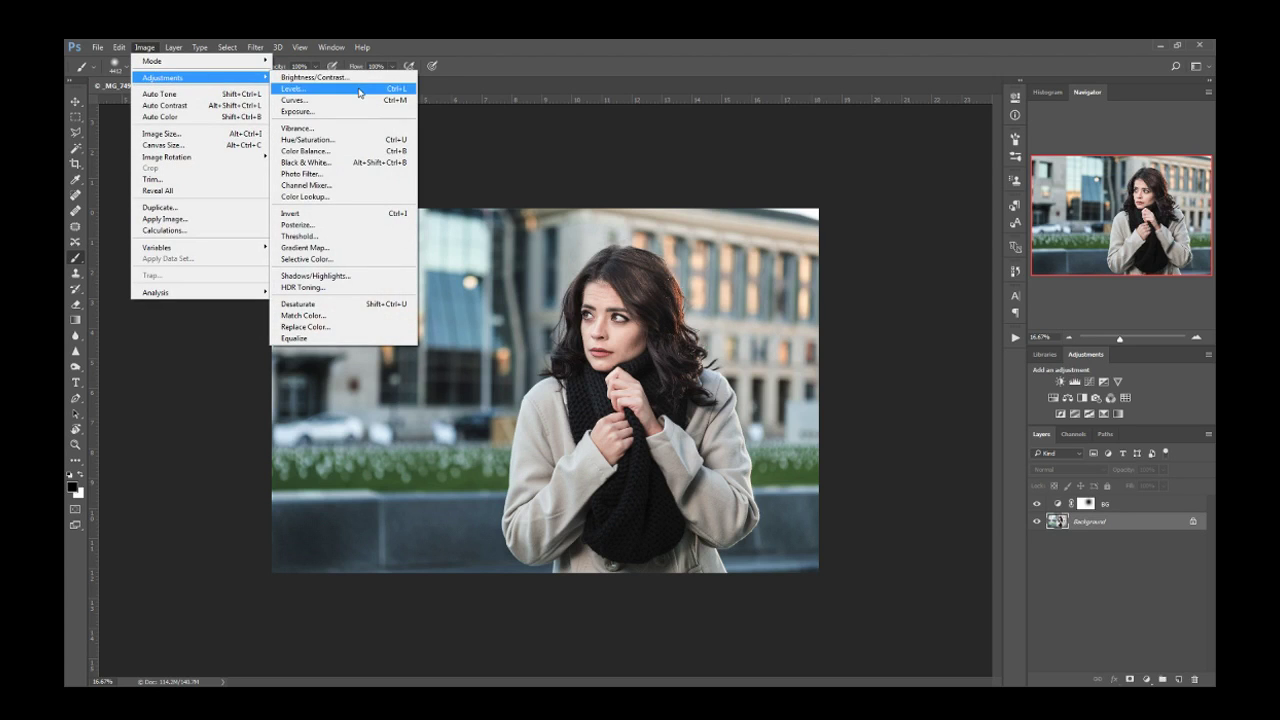
pyautogui.click(313, 77)
pyautogui.moveTo(825, 412); pyautogui.dragTo(820, 413)
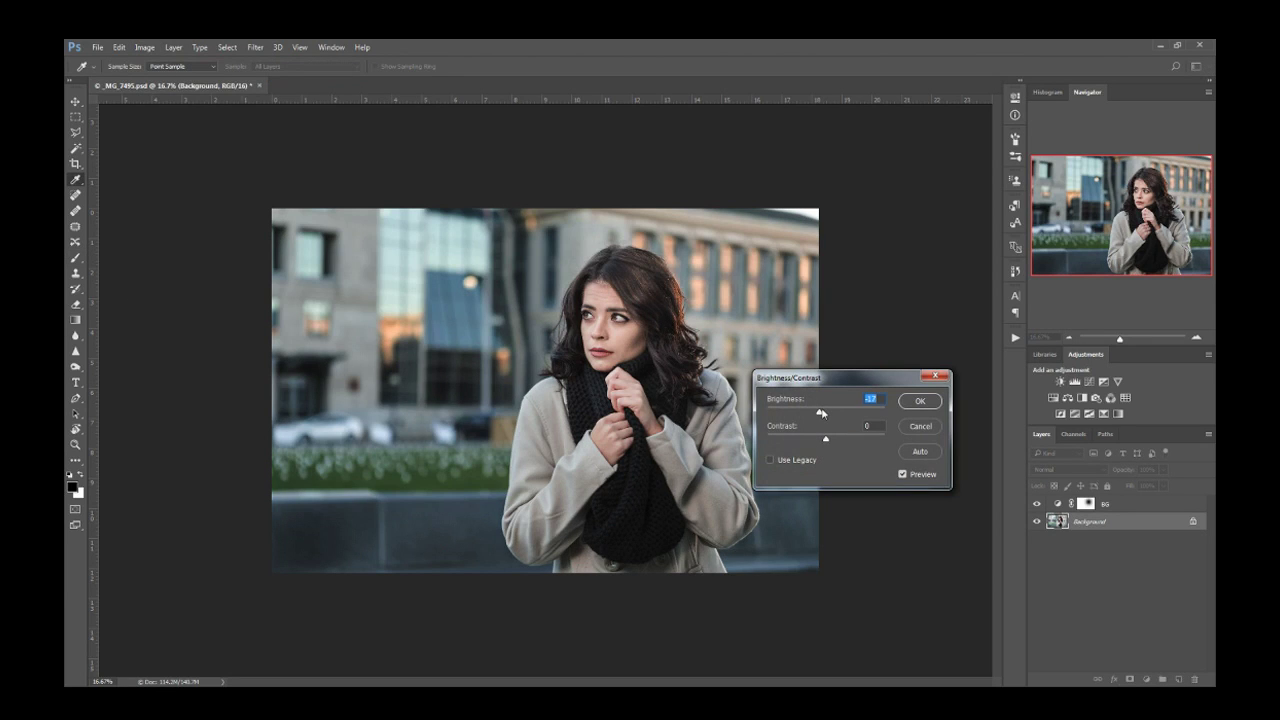
pyautogui.click(916, 403)
pyautogui.press('b')
# Step: Toggle the BG layer's visibility to compare the photo with and without the background darkening
pyautogui.click(1037, 503)
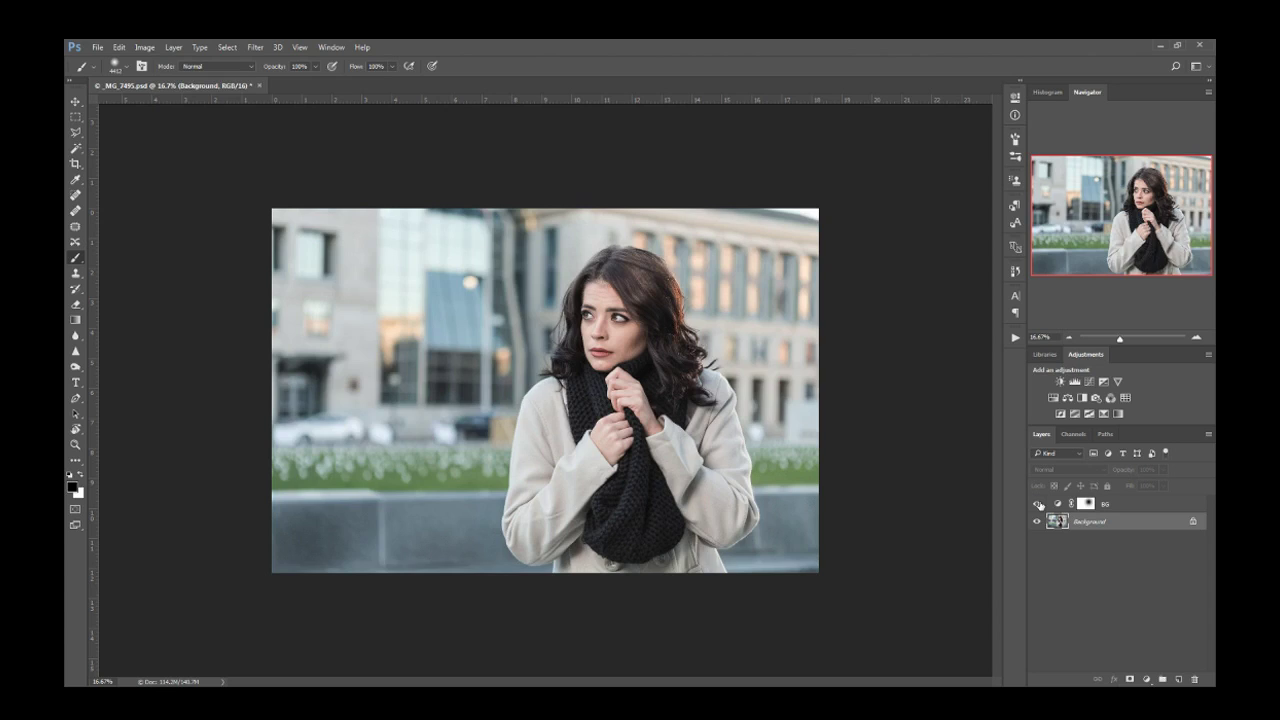
pyautogui.click(1038, 504)
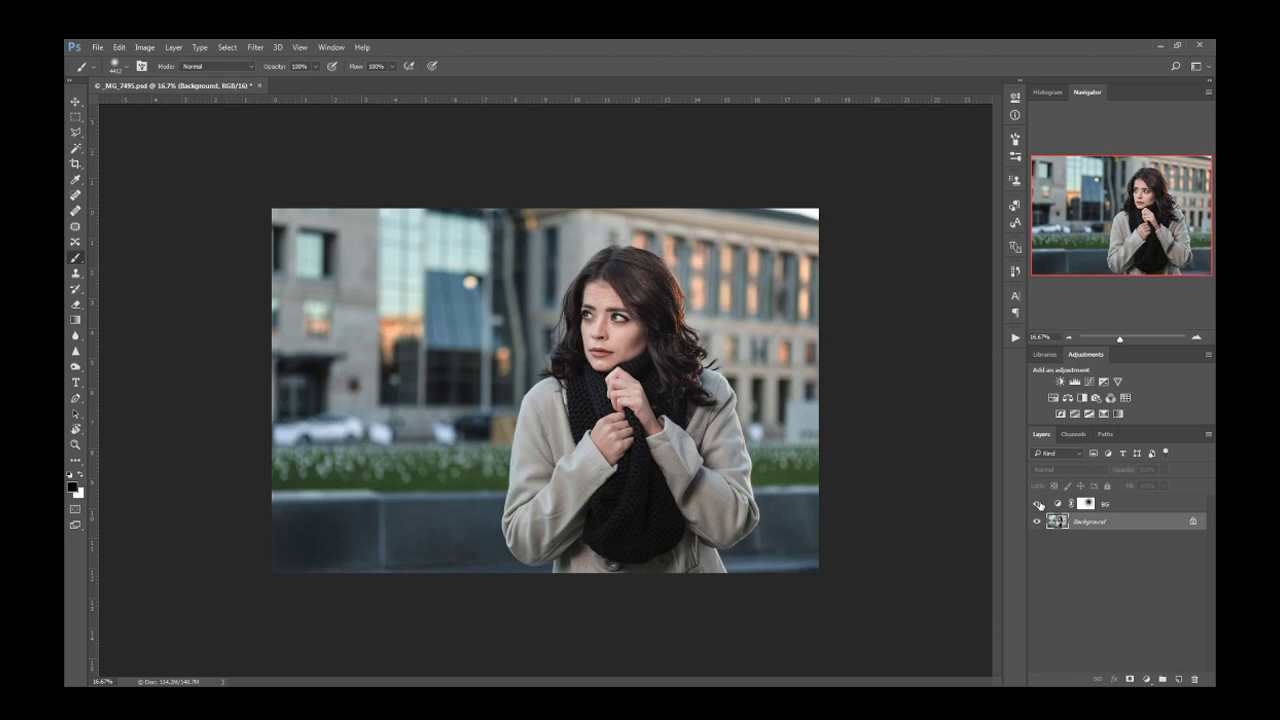
pyautogui.click(1038, 504)
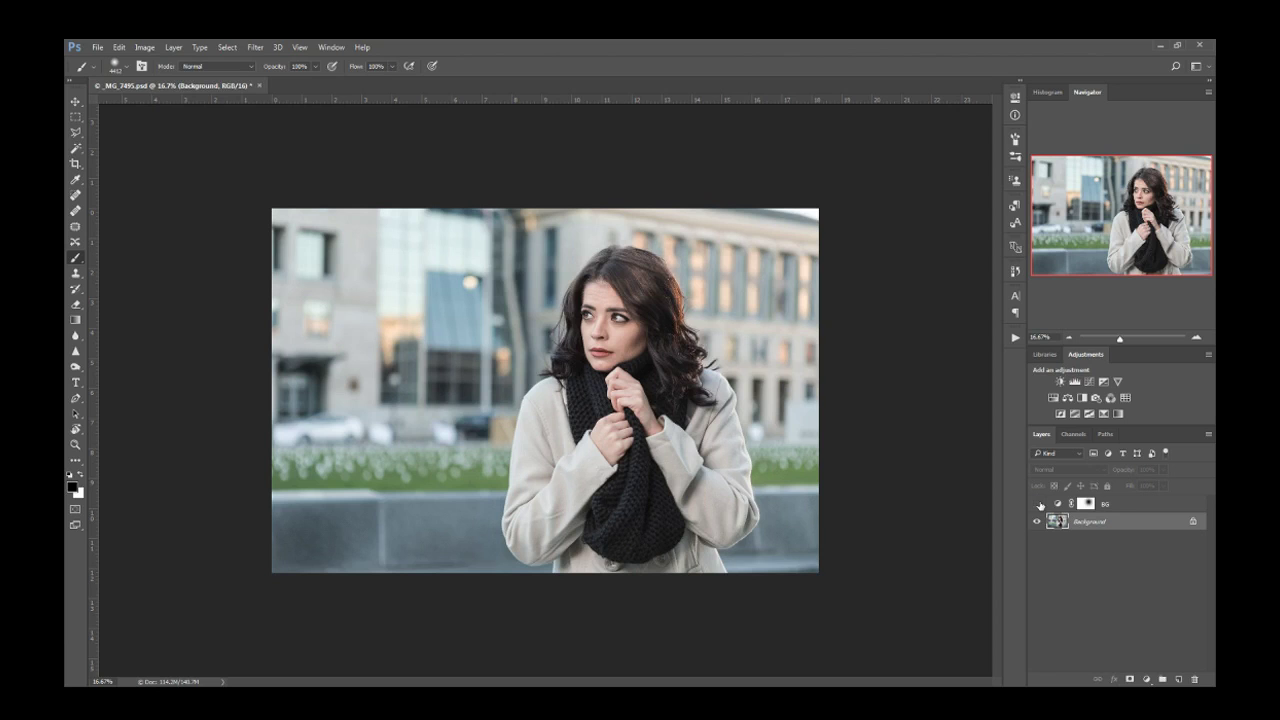
pyautogui.click(1038, 504)
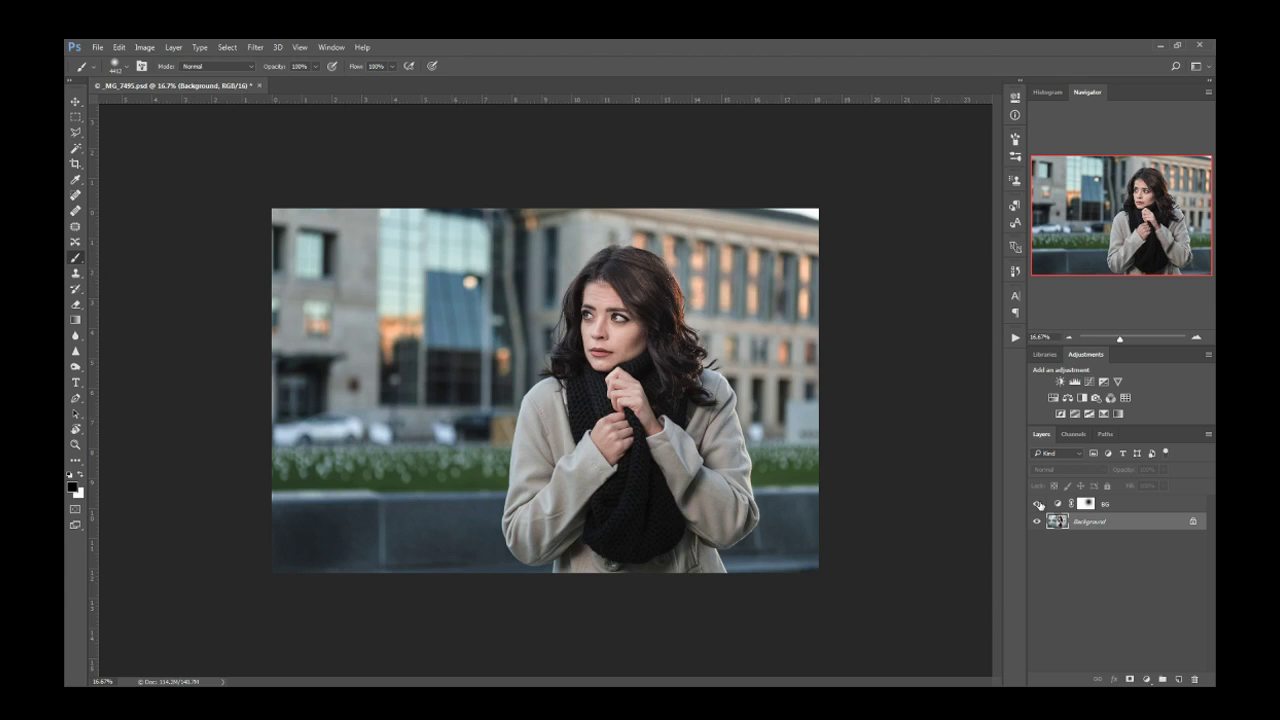
pyautogui.click(1038, 504)
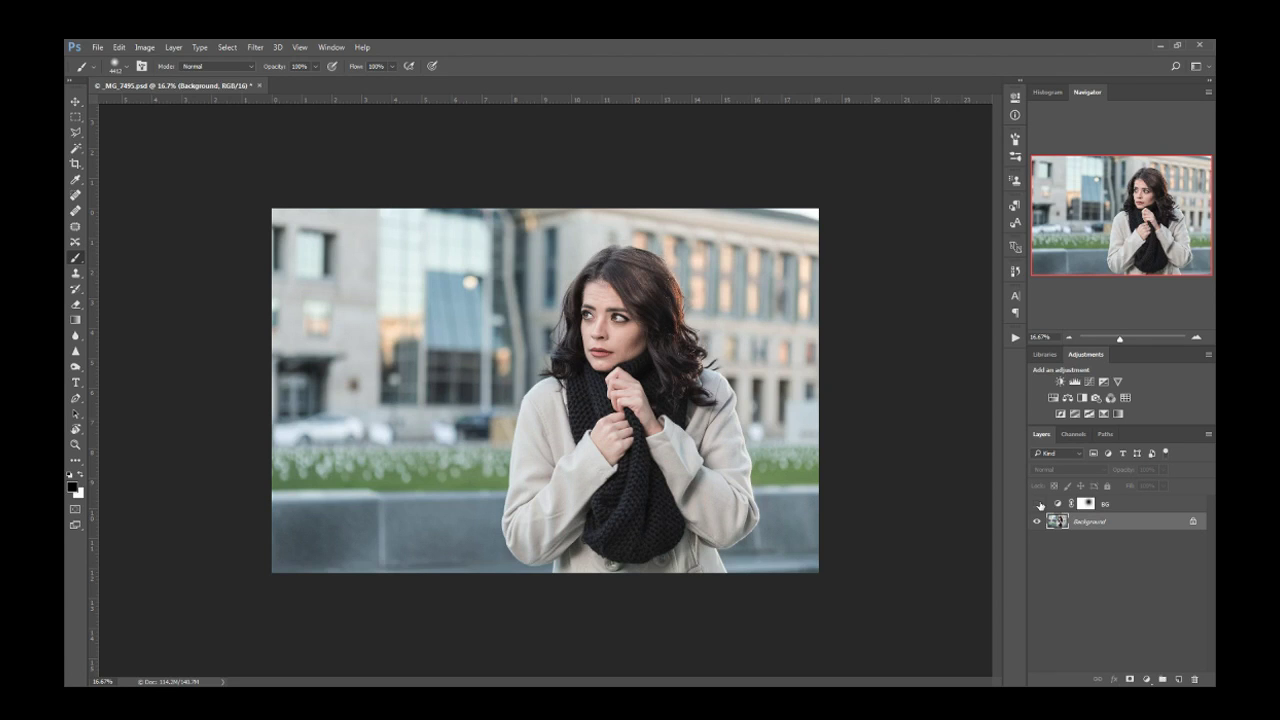
pyautogui.click(1039, 505)
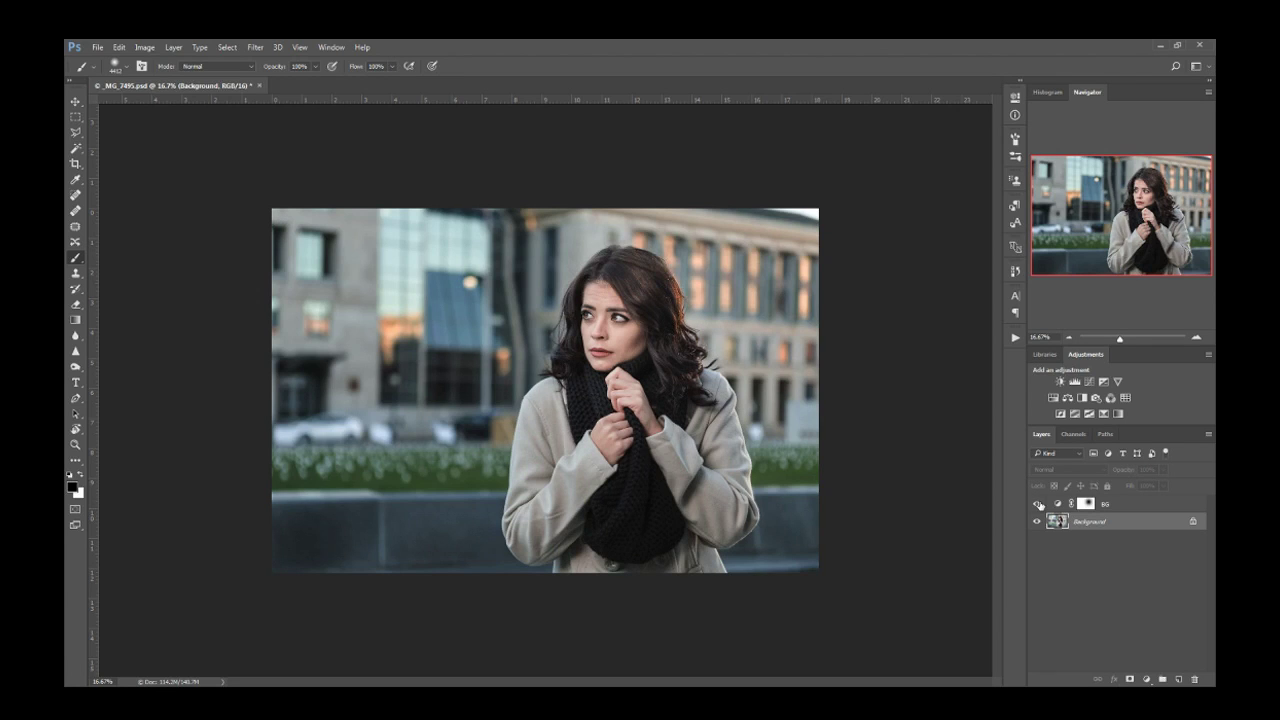